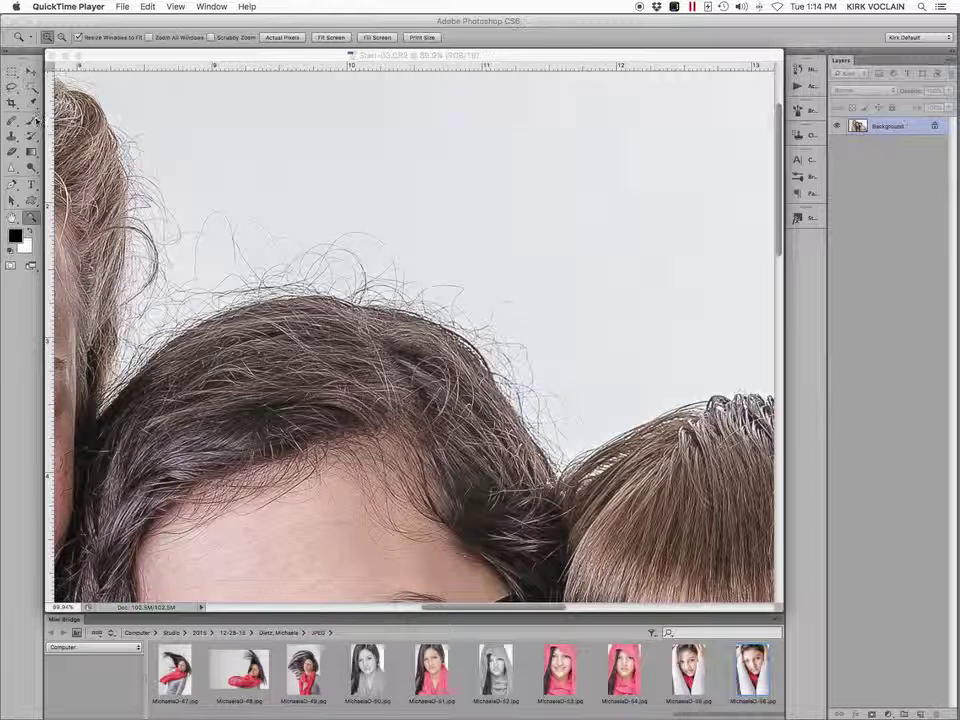
Set up the Brush tool with a soft round tip at 0% hardness and 68% opacity.
{"action": "left_click", "coordinate": [371, 218]}
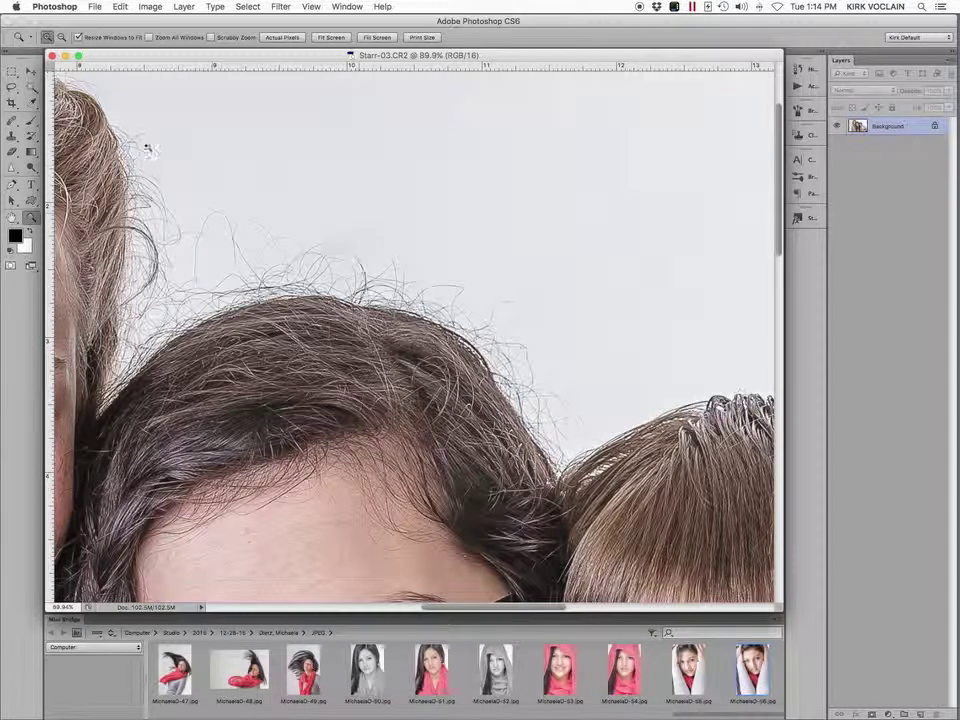
{"action": "left_click", "coordinate": [31, 121]}
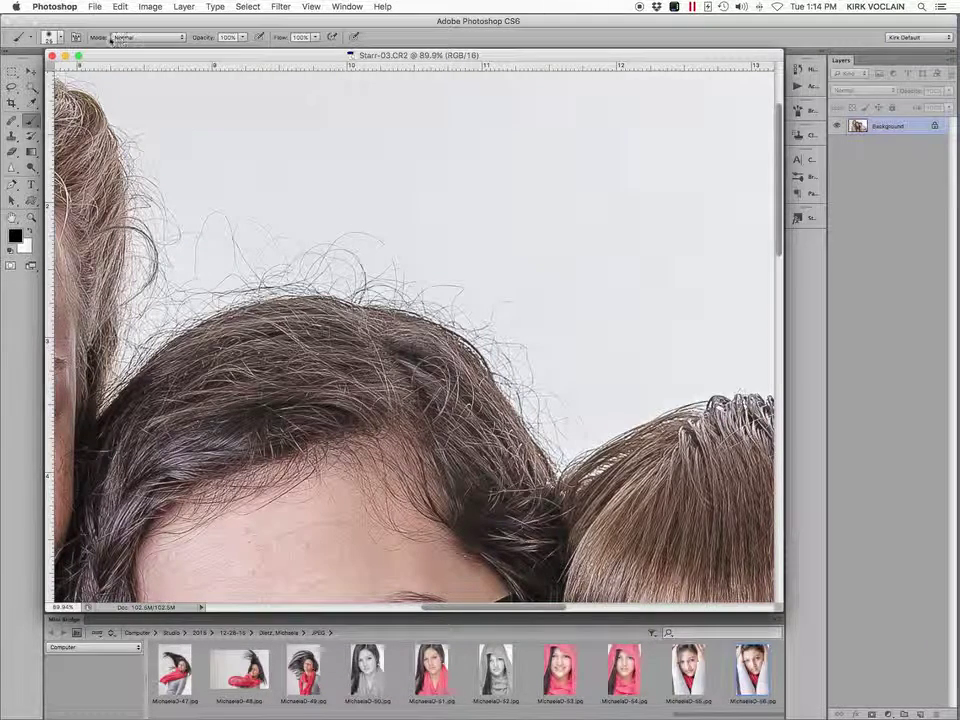
{"action": "left_click_drag", "start_coordinate": [207, 39], "coordinate": [193, 38]}
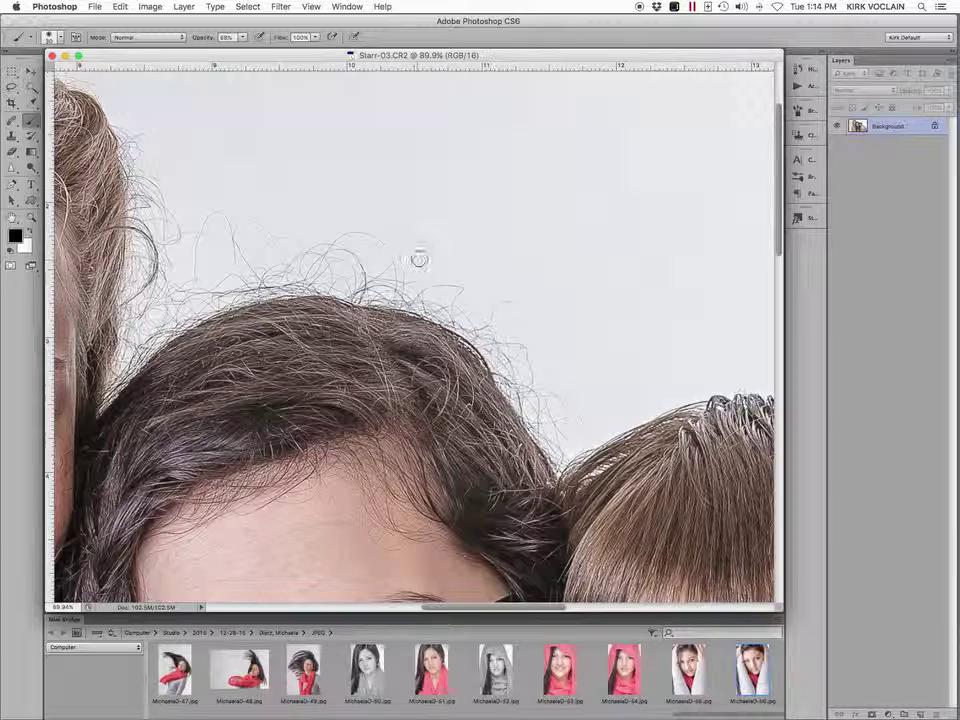
{"action": "left_click", "coordinate": [53, 37]}
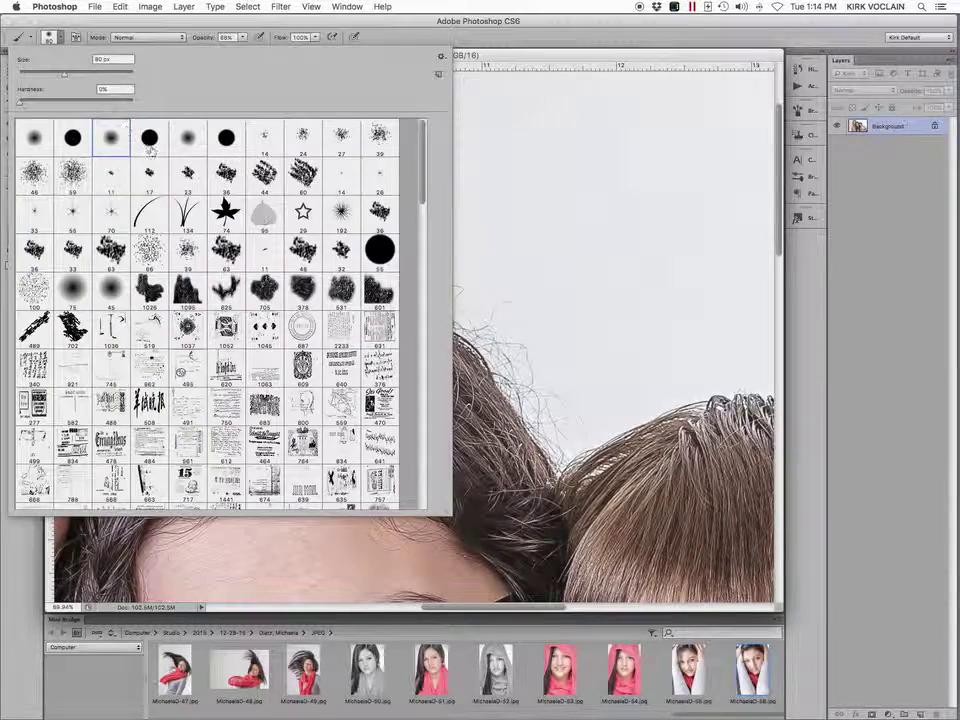
{"action": "left_click", "coordinate": [113, 142]}
Paint a test dab on the light background and undo it.
{"action": "left_click", "coordinate": [592, 190]}
{"action": "key", "text": "]"}
{"action": "key", "text": "]"}
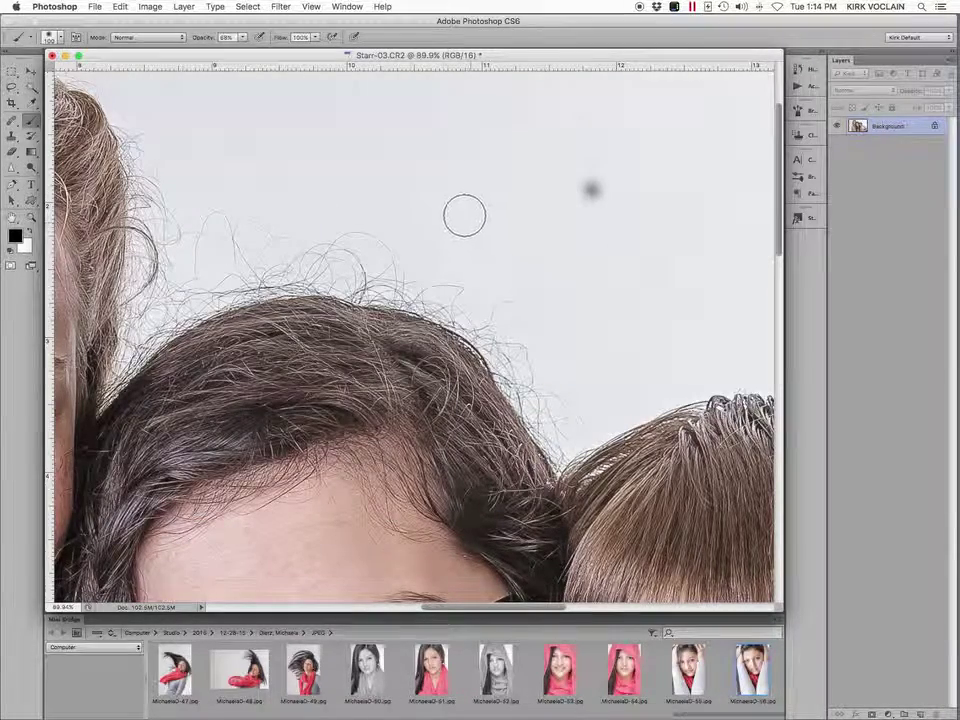
{"action": "key", "text": "super+z"}
Sample the light background colour and paint over the long flyaway hairs above the dark-haired head with a 200 px brush at 68% opacity.
{"action": "key", "text": "bracketright"}
{"action": "key", "text": "bracketright"}
{"action": "key", "text": "bracketright"}
{"action": "key", "text": "bracketright"}
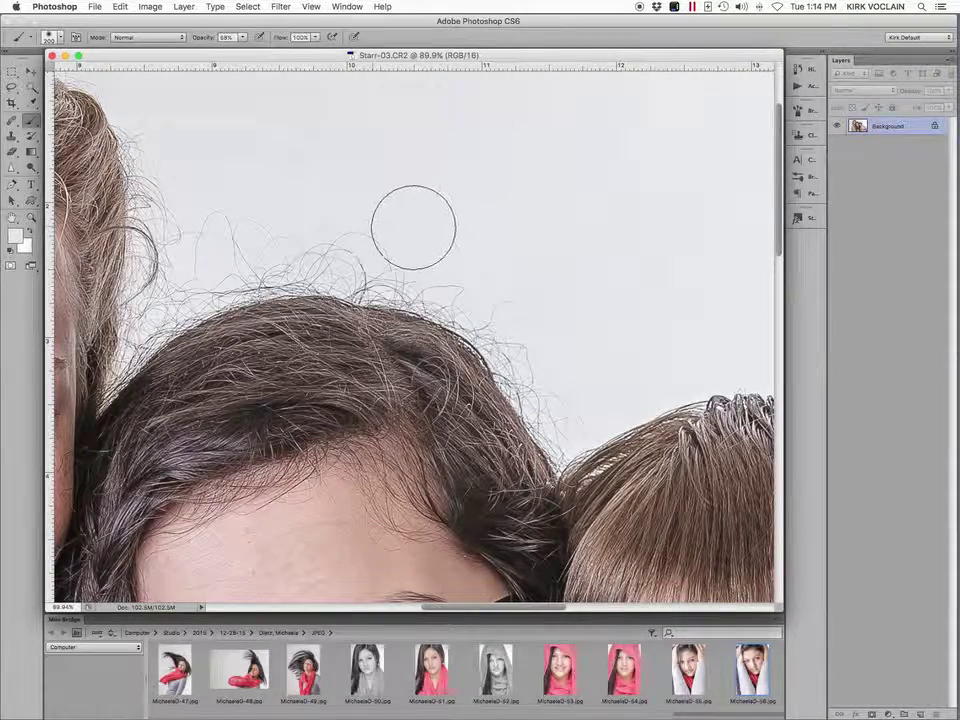
{"action": "key", "text": "6"}
{"action": "key", "text": "8"}
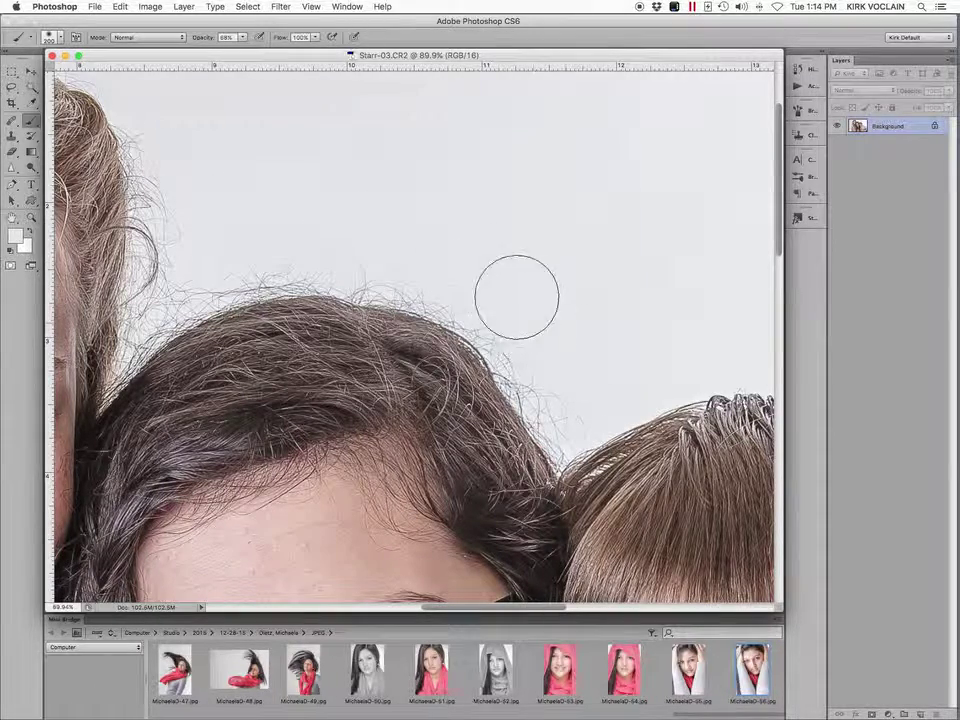
{"action": "mouse_move", "coordinate": [222, 232]}
{"action": "left_mouse_down"}
{"action": "mouse_move", "coordinate": [339, 232]}
{"action": "mouse_move", "coordinate": [222, 229]}
{"action": "mouse_move", "coordinate": [448, 262]}
{"action": "mouse_move", "coordinate": [388, 238]}
{"action": "mouse_move", "coordinate": [512, 299]}
{"action": "mouse_move", "coordinate": [586, 381]}
{"action": "left_mouse_up"}
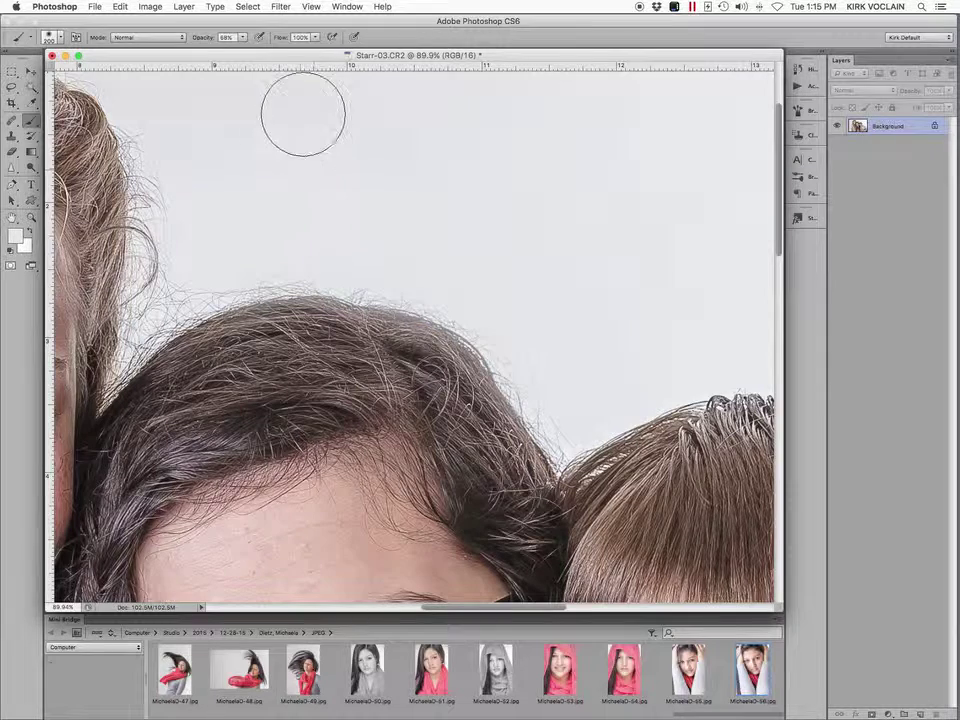
Paint over the shorter flyaway hairs close to the dark-haired head's outline with a 100 px brush.
{"action": "key", "text": "bracketleft"}
{"action": "key", "text": "bracketleft"}
{"action": "key", "text": "bracketleft"}
{"action": "key", "text": "bracketleft"}
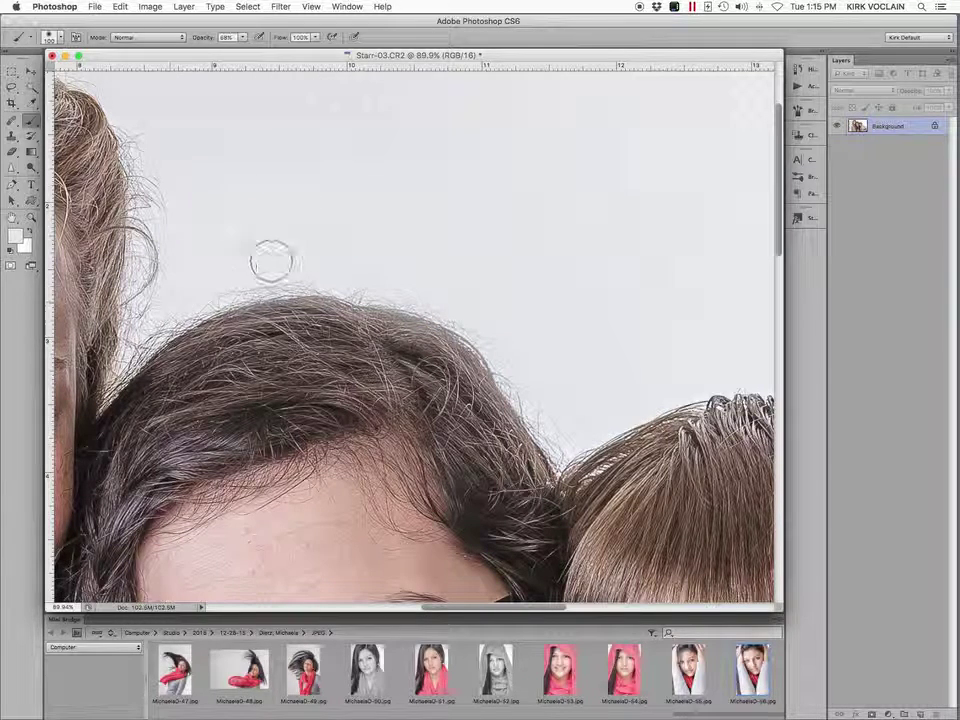
{"action": "mouse_move", "coordinate": [155, 305]}
{"action": "left_mouse_down"}
{"action": "mouse_move", "coordinate": [405, 274]}
{"action": "mouse_move", "coordinate": [503, 317]}
{"action": "mouse_move", "coordinate": [555, 393]}
{"action": "left_mouse_up"}
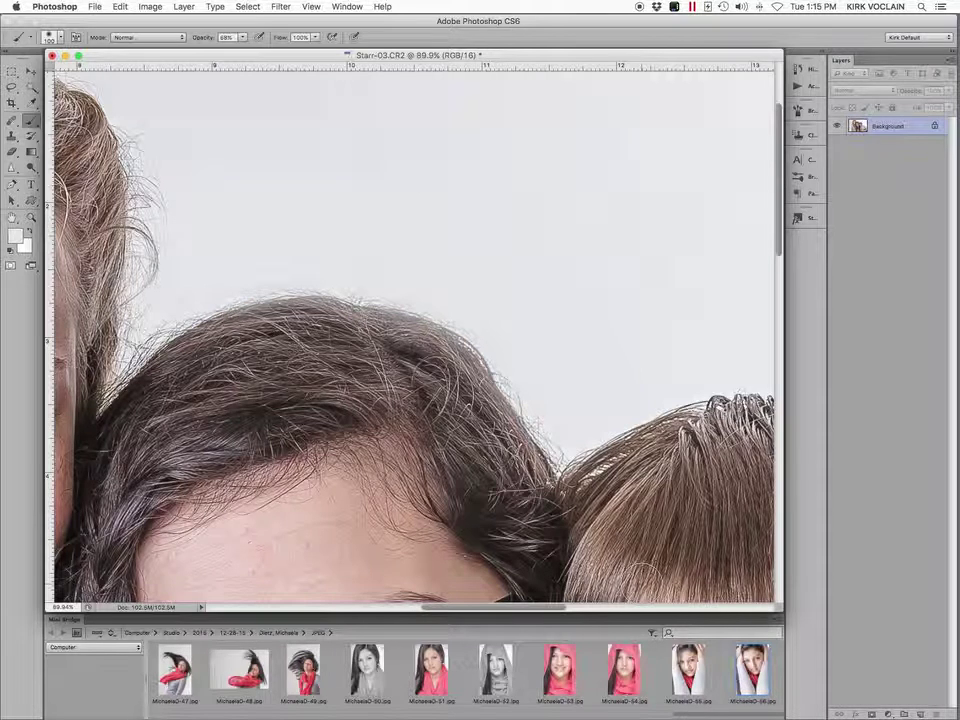
Revert the photo to its opened state and set up the Clone Stamp with an 80 px brush at 66% opacity.
{"action": "left_click", "coordinate": [804, 72]}
{"action": "left_click", "coordinate": [634, 77]}
{"action": "left_click", "coordinate": [7, 137]}
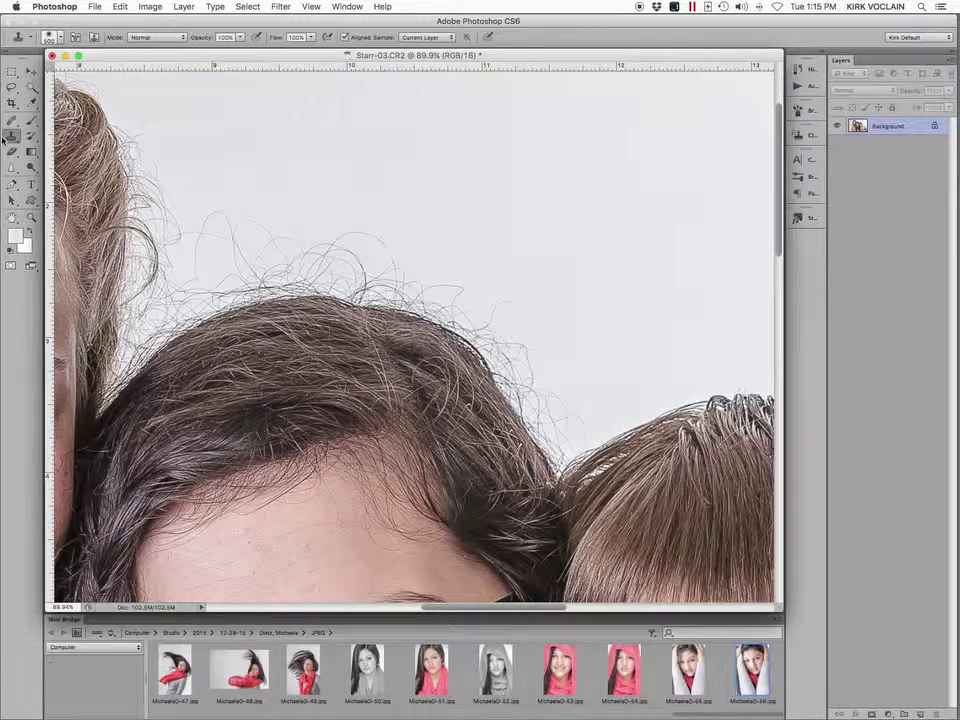
{"action": "key", "text": "bracketleft"}
{"action": "key", "text": "bracketleft"}
{"action": "key", "text": "bracketleft"}
{"action": "key", "text": "bracketleft"}
{"action": "key", "text": "bracketleft"}
{"action": "key", "text": "bracketleft"}
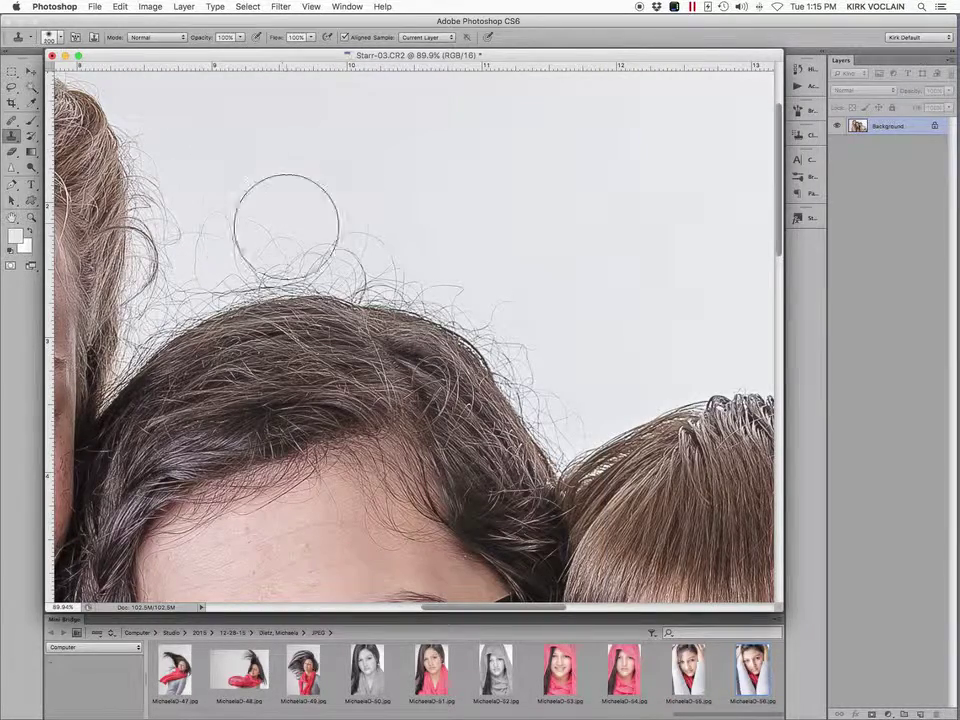
{"action": "key", "text": "bracketleft"}
{"action": "key", "text": "bracketleft"}
{"action": "key", "text": "bracketleft"}
{"action": "key", "text": "bracketleft"}
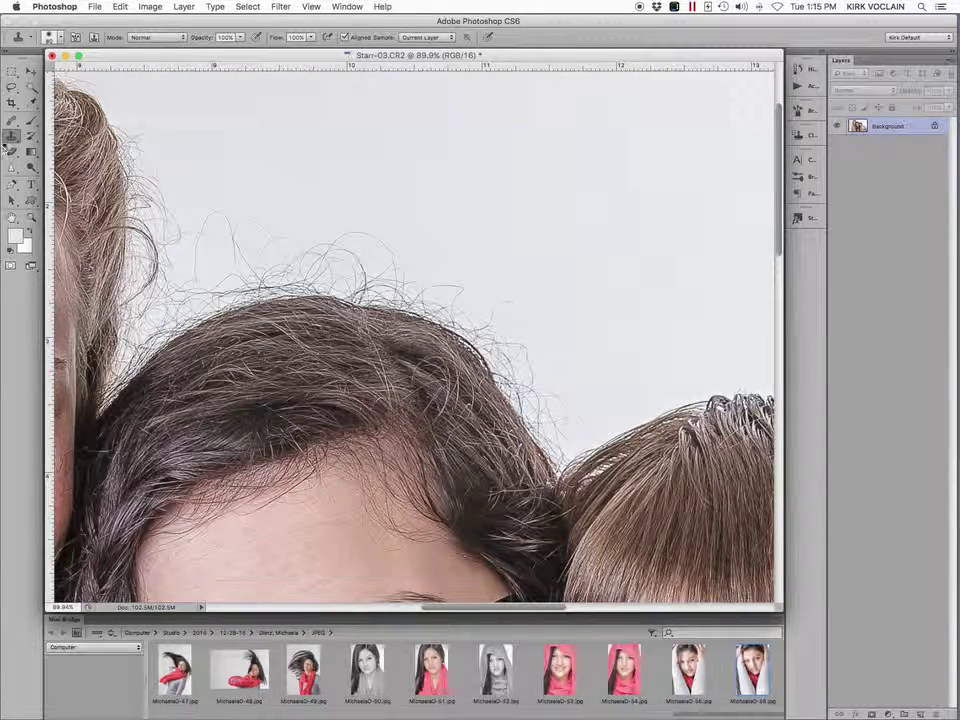
{"action": "left_click_drag", "start_coordinate": [200, 40], "coordinate": [140, 32]}
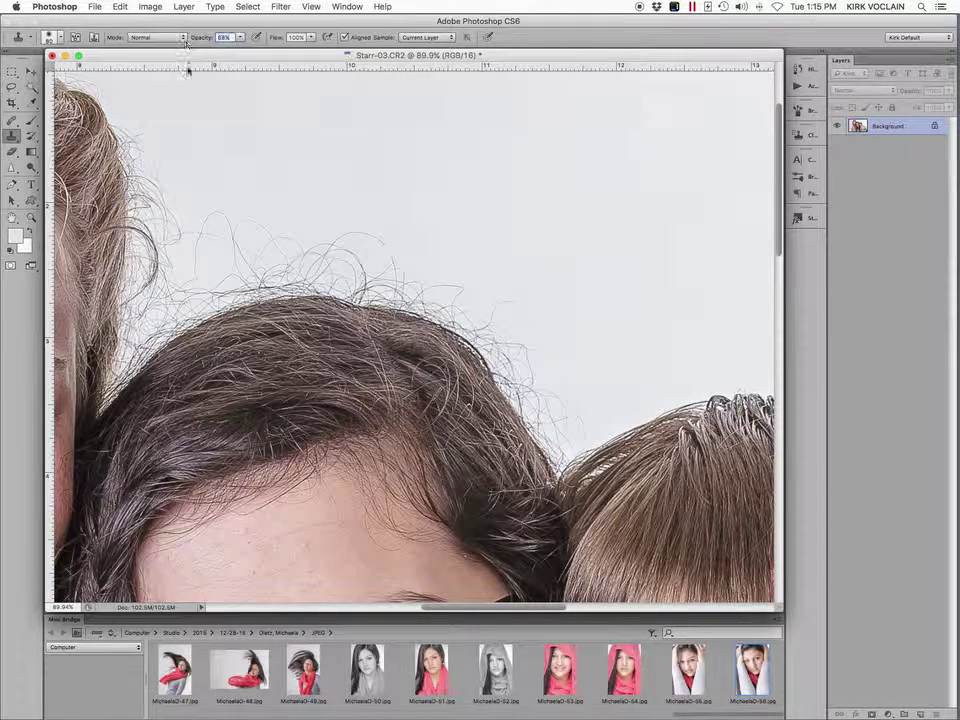
Clone clean light background over the flyaway hairs above and beside the dark-haired head.
{"action": "left_click", "coordinate": [221, 176], "text": "alt"}
{"action": "mouse_move", "coordinate": [226, 237]}
{"action": "left_mouse_down"}
{"action": "mouse_move", "coordinate": [261, 233]}
{"action": "mouse_move", "coordinate": [259, 253]}
{"action": "mouse_move", "coordinate": [261, 237]}
{"action": "mouse_move", "coordinate": [331, 229]}
{"action": "mouse_move", "coordinate": [365, 249]}
{"action": "mouse_move", "coordinate": [344, 236]}
{"action": "mouse_move", "coordinate": [319, 251]}
{"action": "mouse_move", "coordinate": [345, 234]}
{"action": "mouse_move", "coordinate": [404, 253]}
{"action": "mouse_move", "coordinate": [381, 259]}
{"action": "mouse_move", "coordinate": [446, 281]}
{"action": "left_mouse_up"}
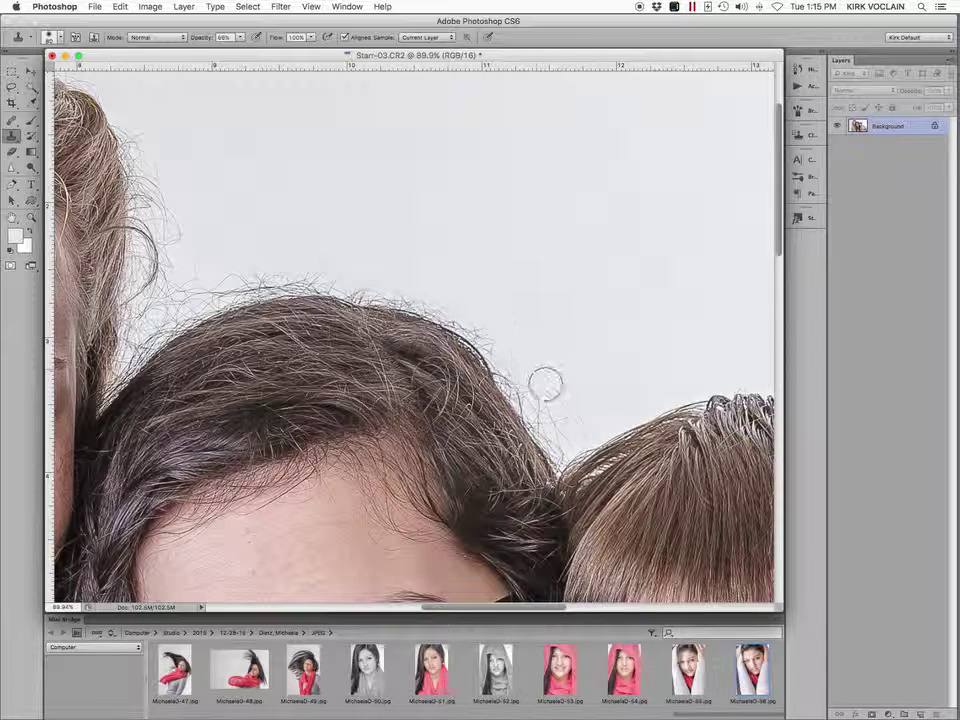
{"action": "left_click_drag", "start_coordinate": [545, 383], "coordinate": [576, 416]}
{"action": "mouse_move", "coordinate": [527, 348]}
{"action": "left_mouse_down"}
{"action": "mouse_move", "coordinate": [430, 264]}
{"action": "mouse_move", "coordinate": [306, 255]}
{"action": "mouse_move", "coordinate": [237, 267]}
{"action": "mouse_move", "coordinate": [212, 263]}
{"action": "mouse_move", "coordinate": [222, 216]}
{"action": "left_mouse_up"}
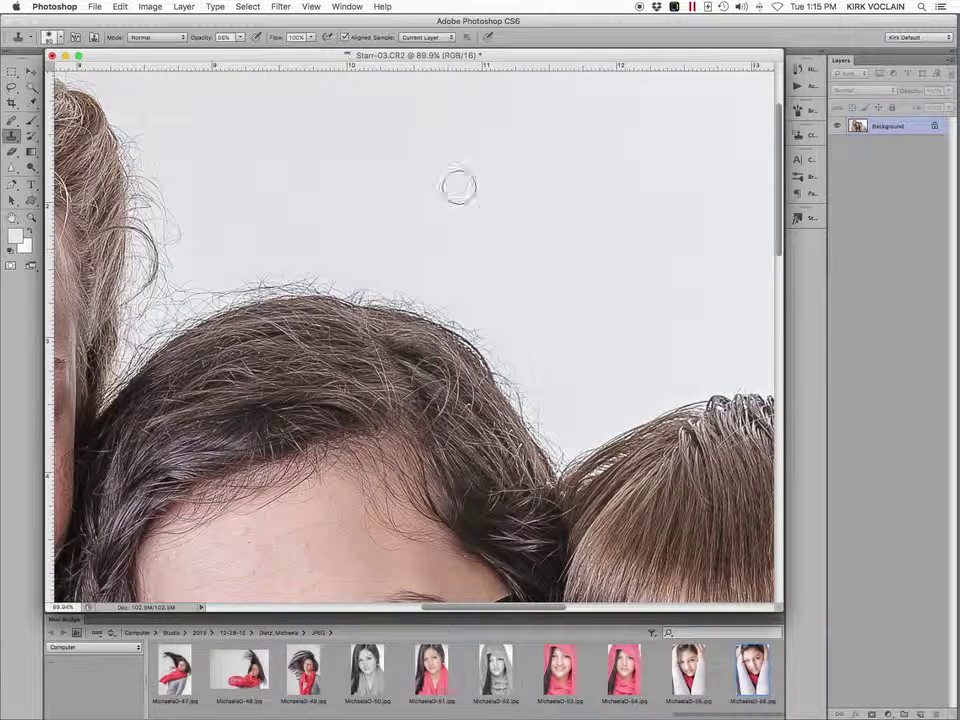
Close Starr-03.CR2 without saving its changes and go to FaithP-02.CR2.
{"action": "key", "text": "super+w"}
{"action": "left_click", "coordinate": [437, 240]}
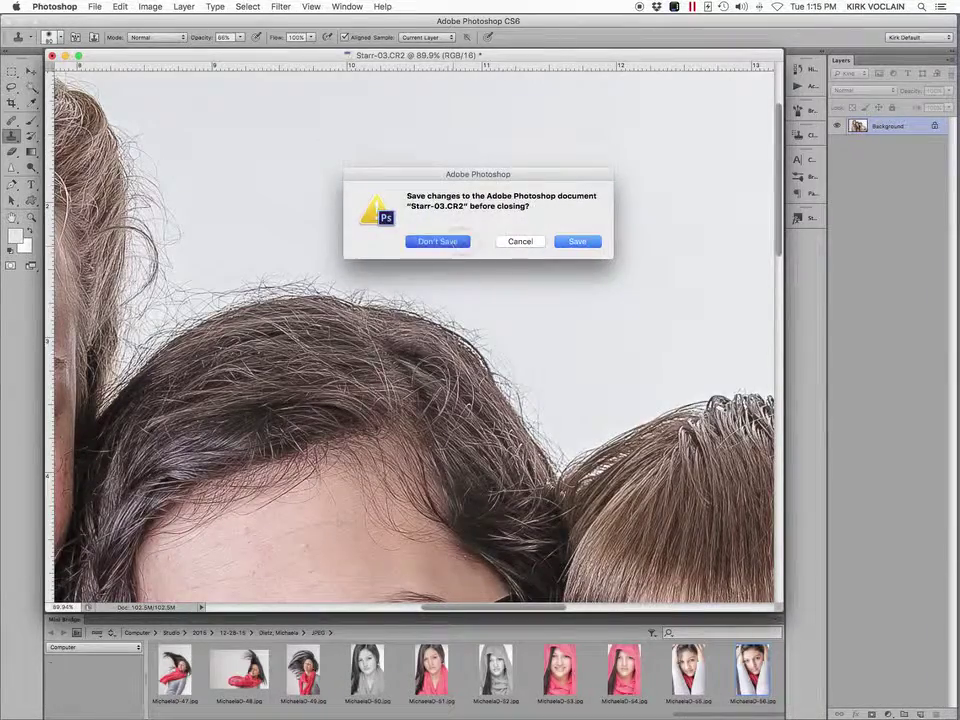
{"action": "mouse_move", "coordinate": [615, 389]}
{"action": "left_mouse_down"}
{"action": "mouse_move", "coordinate": [446, 230]}
{"action": "mouse_move", "coordinate": [446, 255]}
{"action": "mouse_move", "coordinate": [562, 276]}
{"action": "left_mouse_up"}
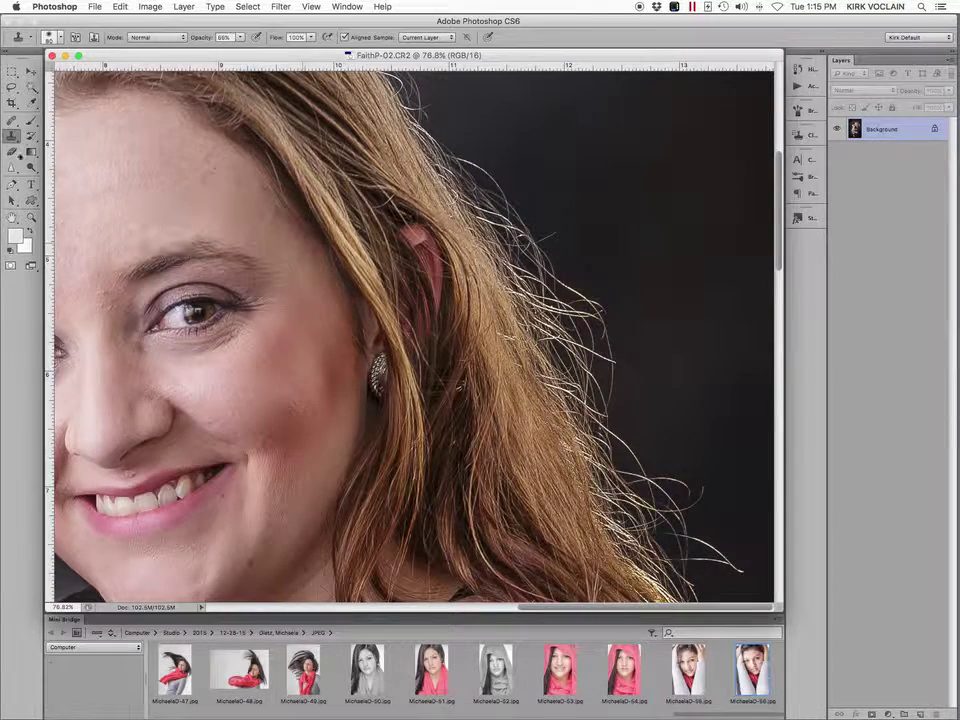
Sample the dark background colour and paint over the flyaway hairs along the woman's long hair with the 100 px Brush at 68% opacity.
{"action": "left_click", "coordinate": [31, 120]}
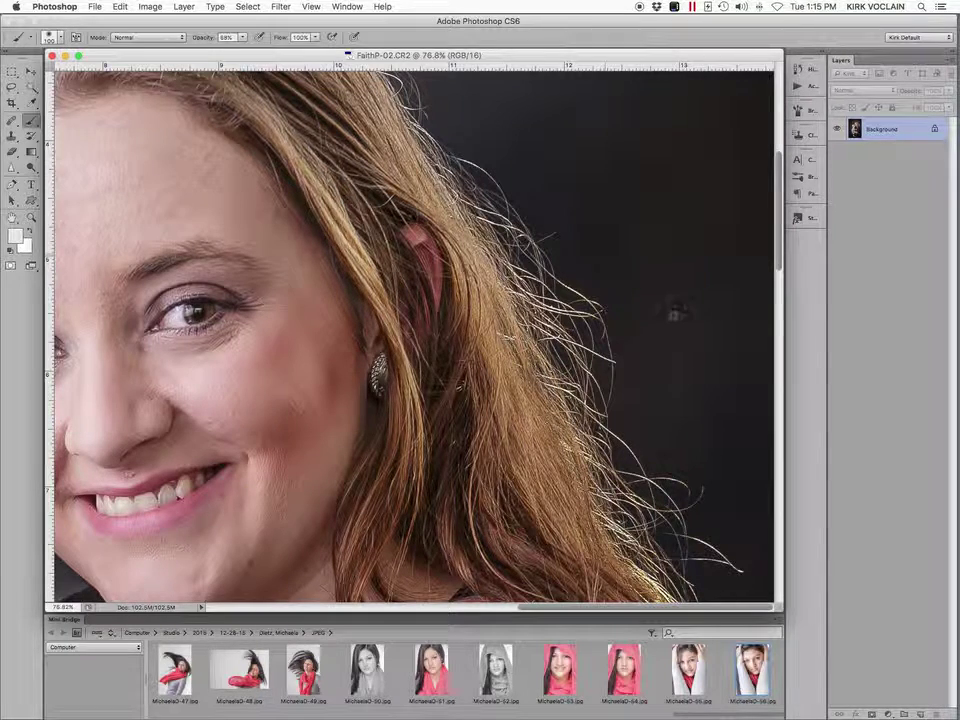
{"action": "left_click", "coordinate": [633, 303], "text": "alt"}
{"action": "left_click_drag", "start_coordinate": [602, 336], "coordinate": [602, 370]}
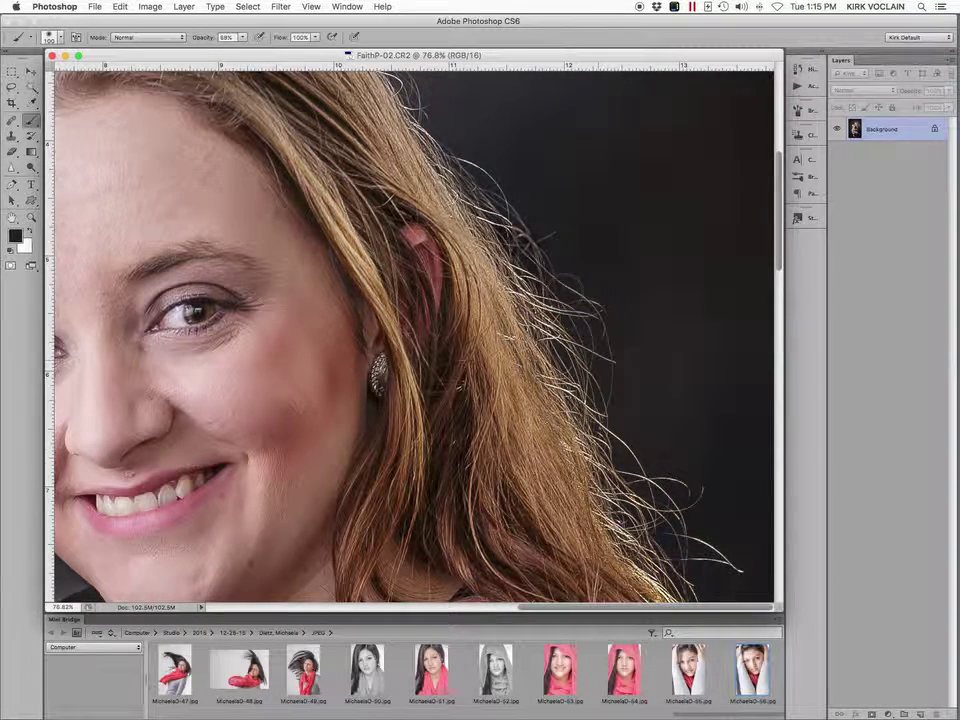
{"action": "left_click_drag", "start_coordinate": [522, 237], "coordinate": [474, 158]}
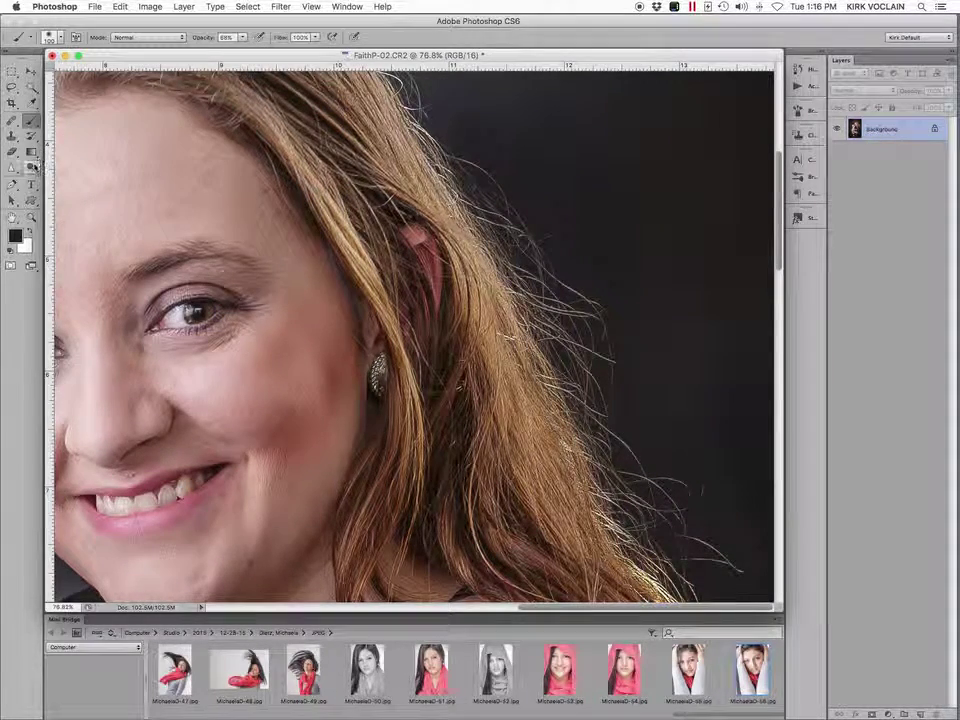
Switch to the Burn tool and set its range to Highlights.
{"action": "left_click", "coordinate": [31, 168]}
{"action": "left_click", "coordinate": [62, 181]}
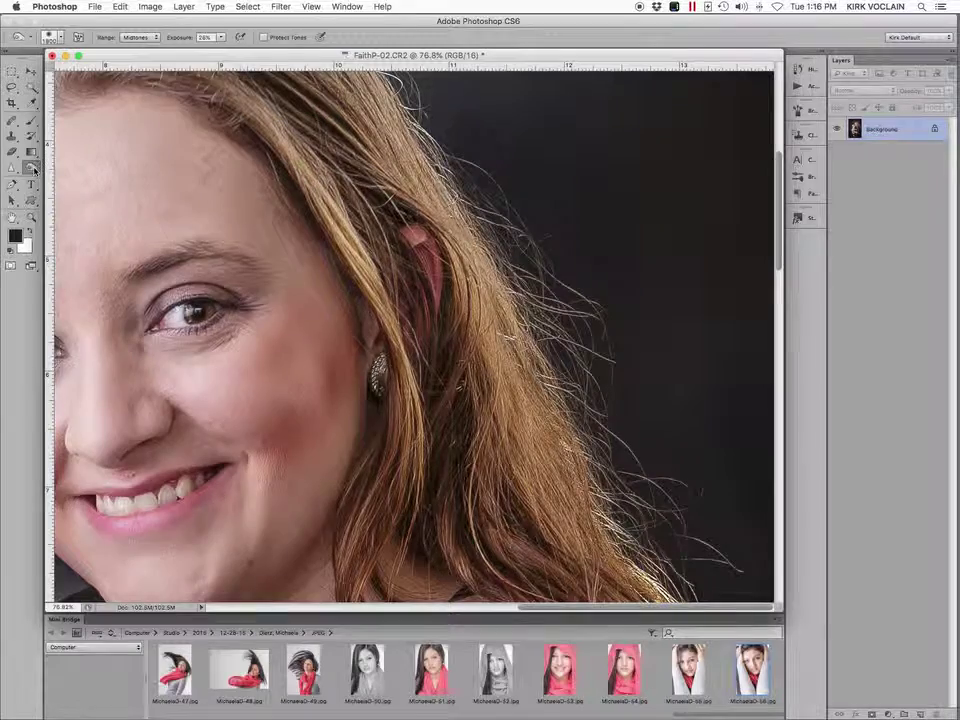
{"action": "left_click", "coordinate": [142, 40]}
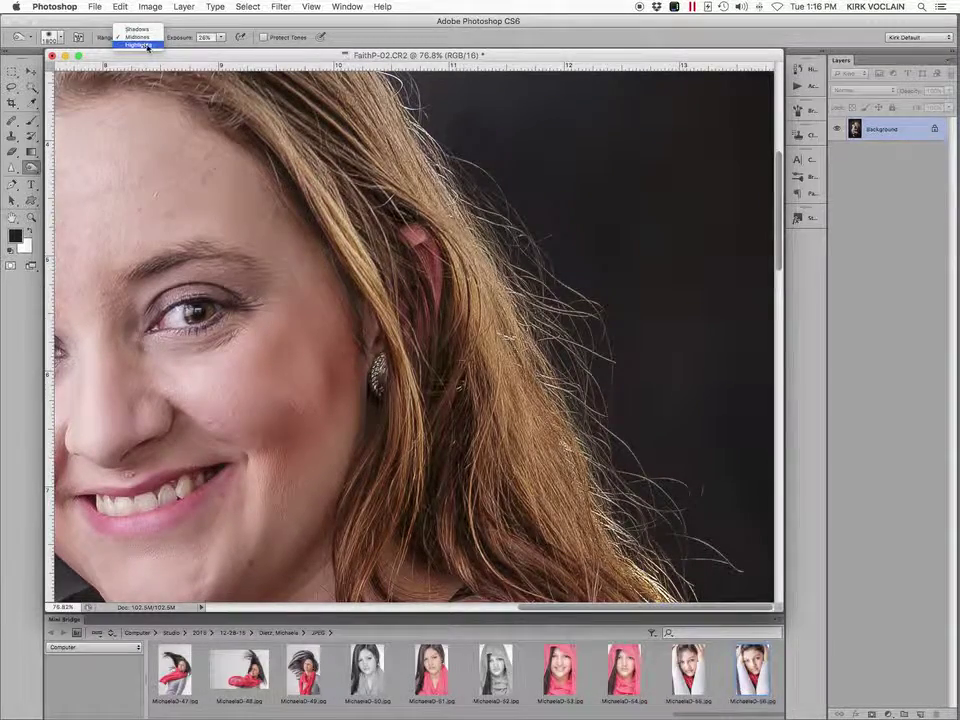
{"action": "left_click", "coordinate": [142, 47]}
Reduce the Burn brush to 150 px and darken the bright flyaway hairs along the outer edge of the woman's hair.
{"action": "key", "text": "bracketleft"}
{"action": "key", "text": "bracketleft"}
{"action": "key", "text": "bracketleft"}
{"action": "key", "text": "bracketleft"}
{"action": "key", "text": "bracketleft"}
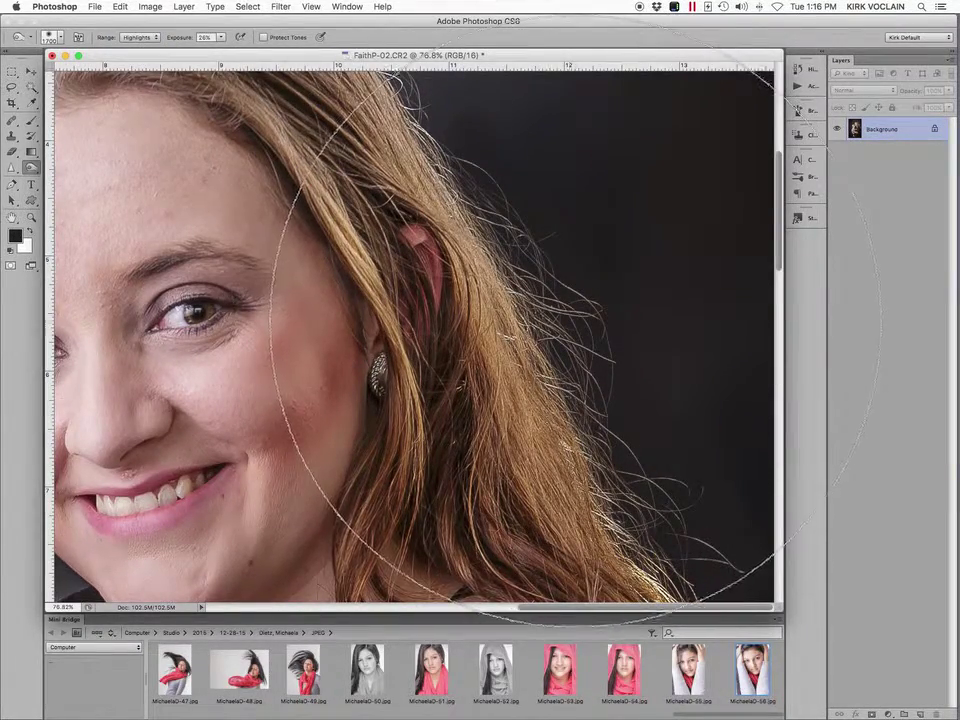
{"action": "key", "text": "bracketleft"}
{"action": "key", "text": "bracketleft"}
{"action": "key", "text": "bracketleft"}
{"action": "key", "text": "bracketleft"}
{"action": "key", "text": "bracketleft"}
{"action": "key", "text": "bracketleft"}
{"action": "key", "text": "bracketleft"}
{"action": "key", "text": "bracketleft"}
{"action": "key", "text": "bracketleft"}
{"action": "key", "text": "bracketleft"}
{"action": "key", "text": "bracketleft"}
{"action": "key", "text": "bracketleft"}
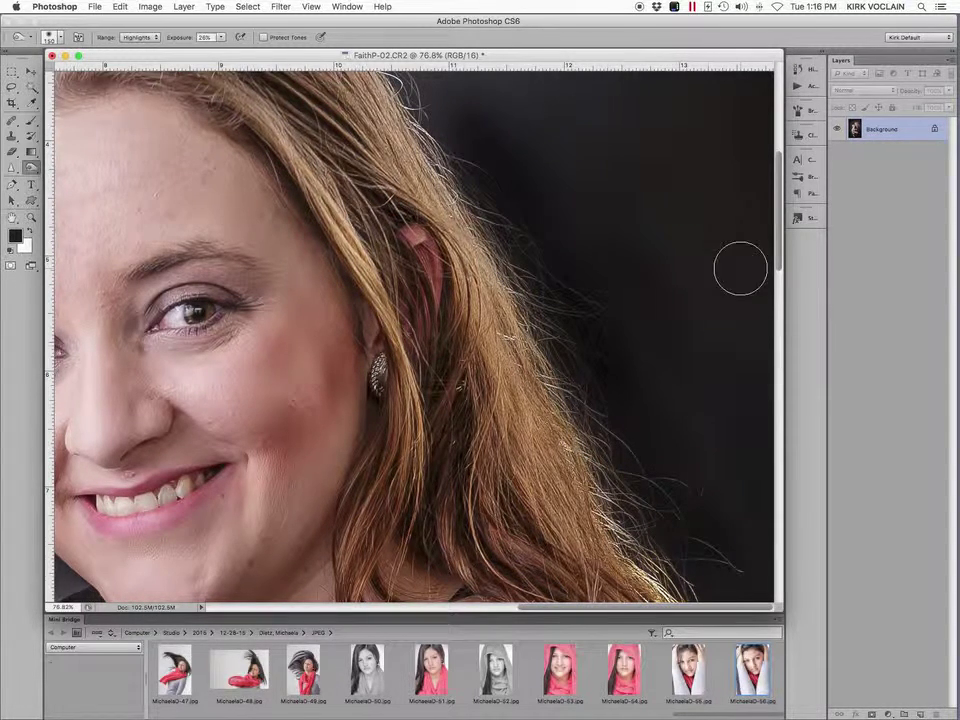
Clone dark background over the remaining flyaway hairs beside the woman's hair with the Clone Stamp at 37% opacity.
{"action": "left_click", "coordinate": [11, 136]}
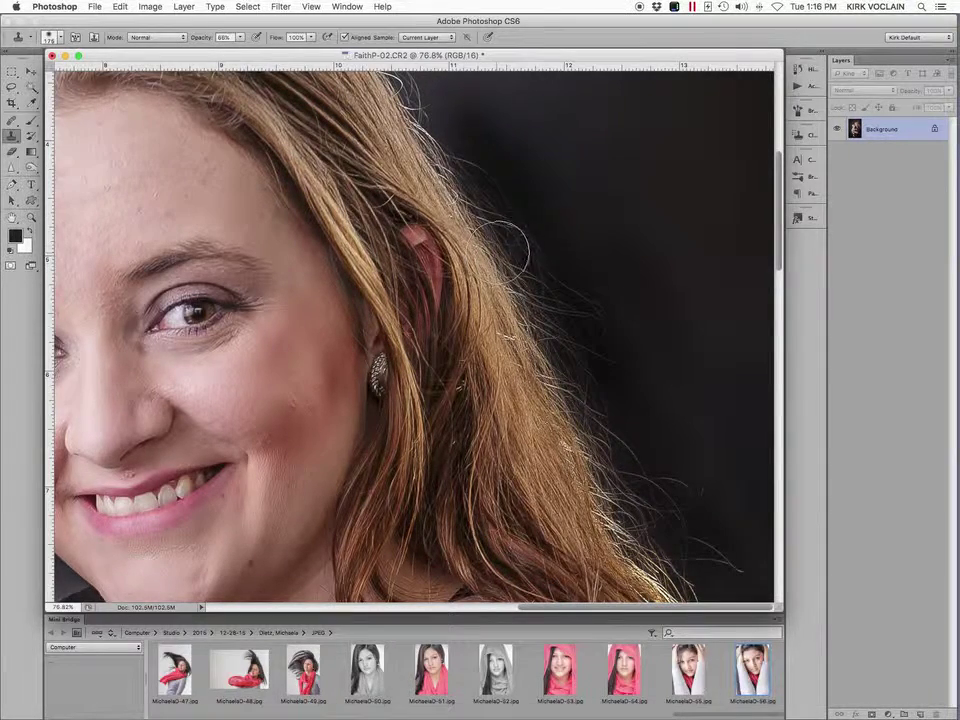
{"action": "left_click_drag", "start_coordinate": [199, 39], "coordinate": [184, 40]}
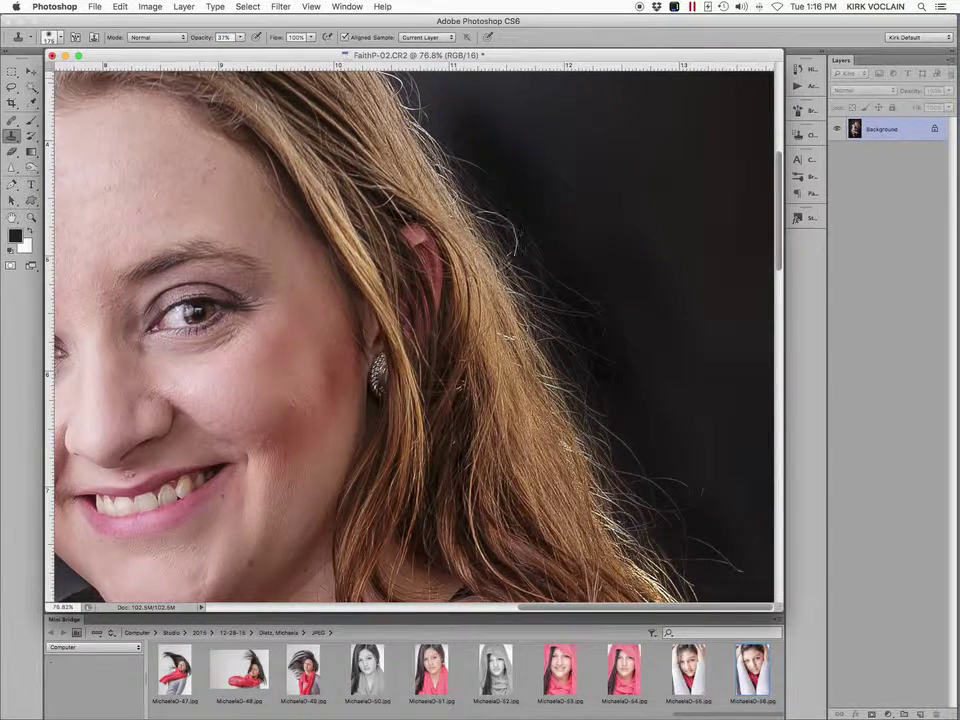
{"action": "left_click", "coordinate": [628, 262], "text": "alt"}
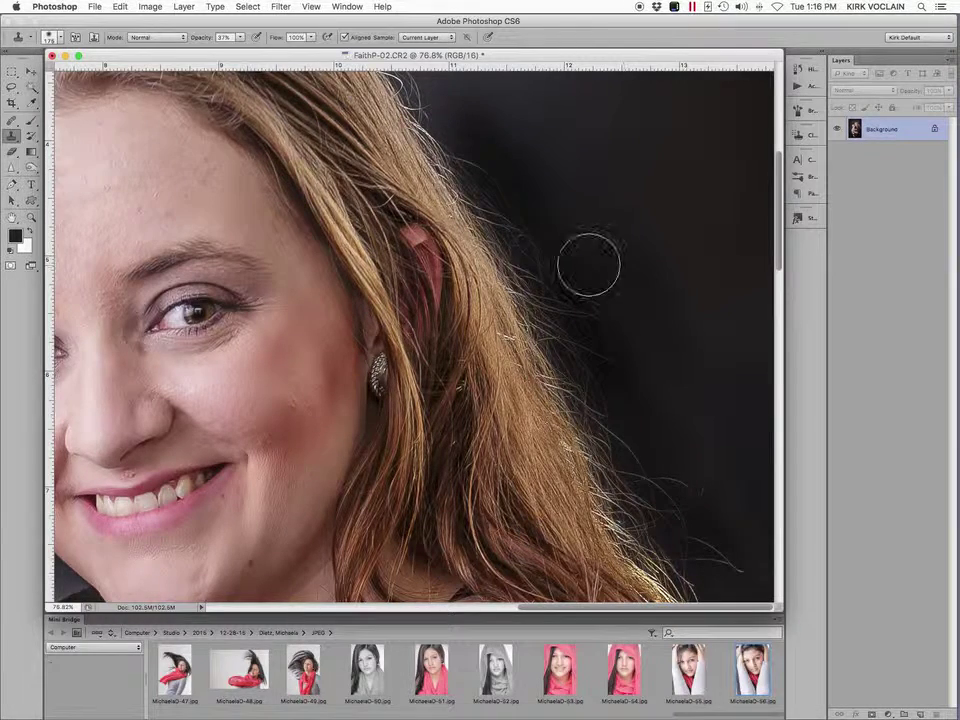
{"action": "mouse_move", "coordinate": [555, 266]}
{"action": "left_mouse_down"}
{"action": "mouse_move", "coordinate": [525, 234]}
{"action": "mouse_move", "coordinate": [511, 190]}
{"action": "left_mouse_up"}
{"action": "left_click_drag", "start_coordinate": [583, 310], "coordinate": [590, 350]}
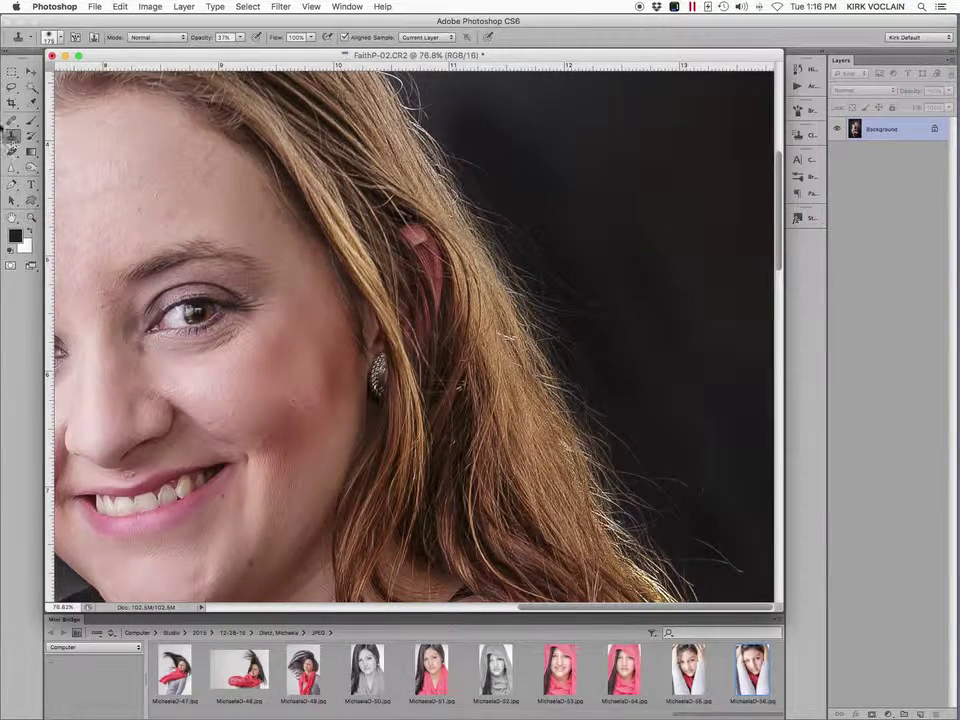
Remove the isolated stray hairs beside the lower part of the woman's hair with the Healing Brush, sampling the dark background.
{"action": "left_click", "coordinate": [11, 120]}
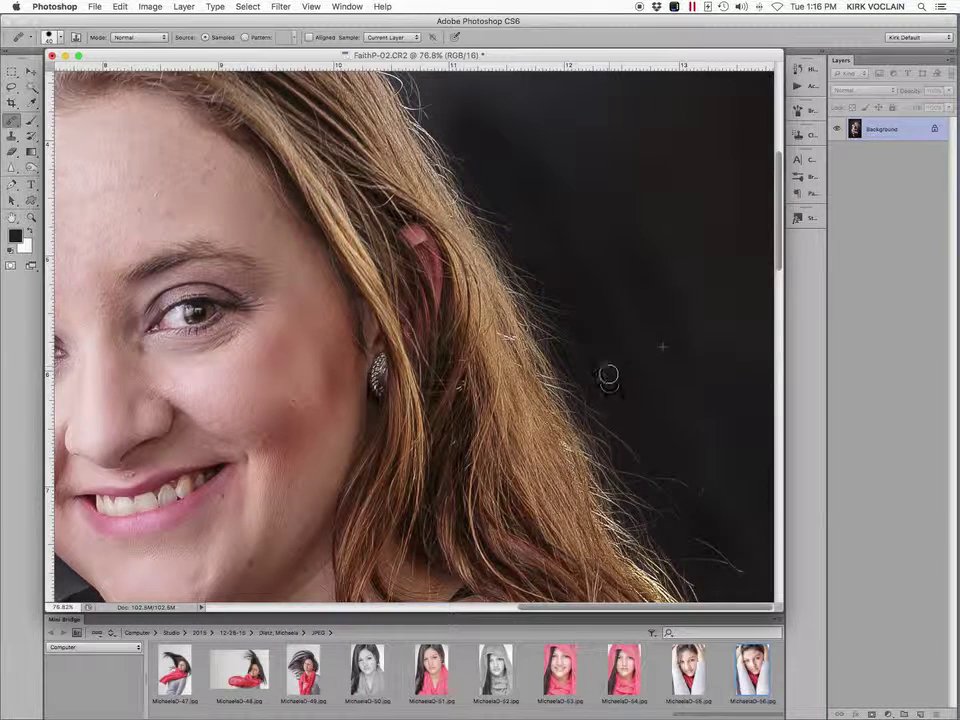
{"action": "left_click", "coordinate": [675, 491], "text": "alt"}
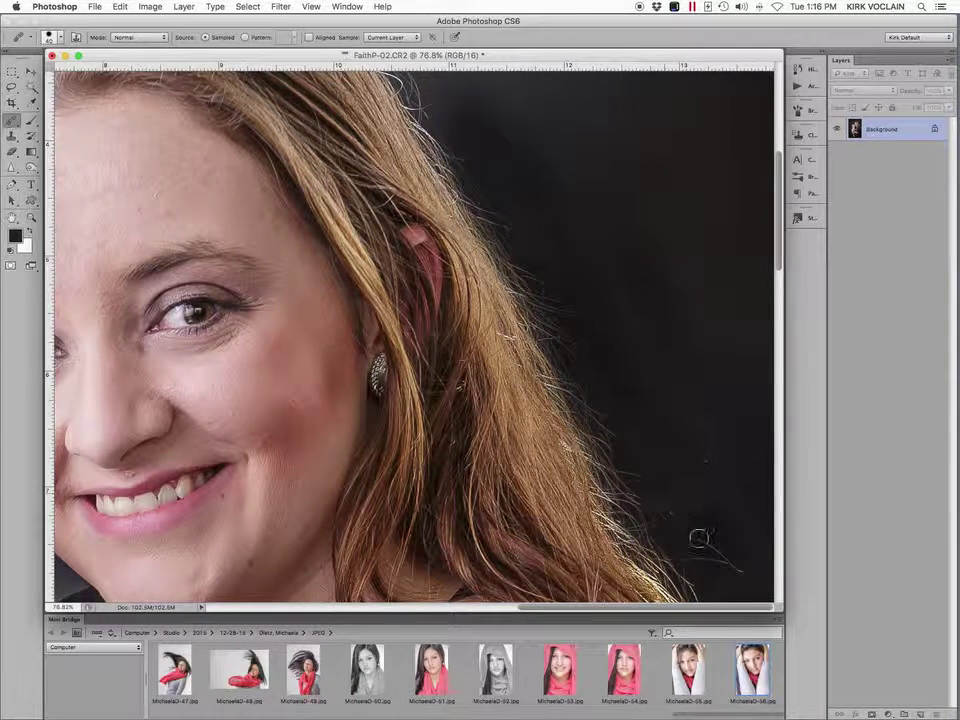
{"action": "mouse_move", "coordinate": [698, 540]}
{"action": "left_mouse_down"}
{"action": "mouse_move", "coordinate": [716, 565]}
{"action": "mouse_move", "coordinate": [699, 556]}
{"action": "mouse_move", "coordinate": [704, 563]}
{"action": "mouse_move", "coordinate": [746, 570]}
{"action": "left_mouse_up"}
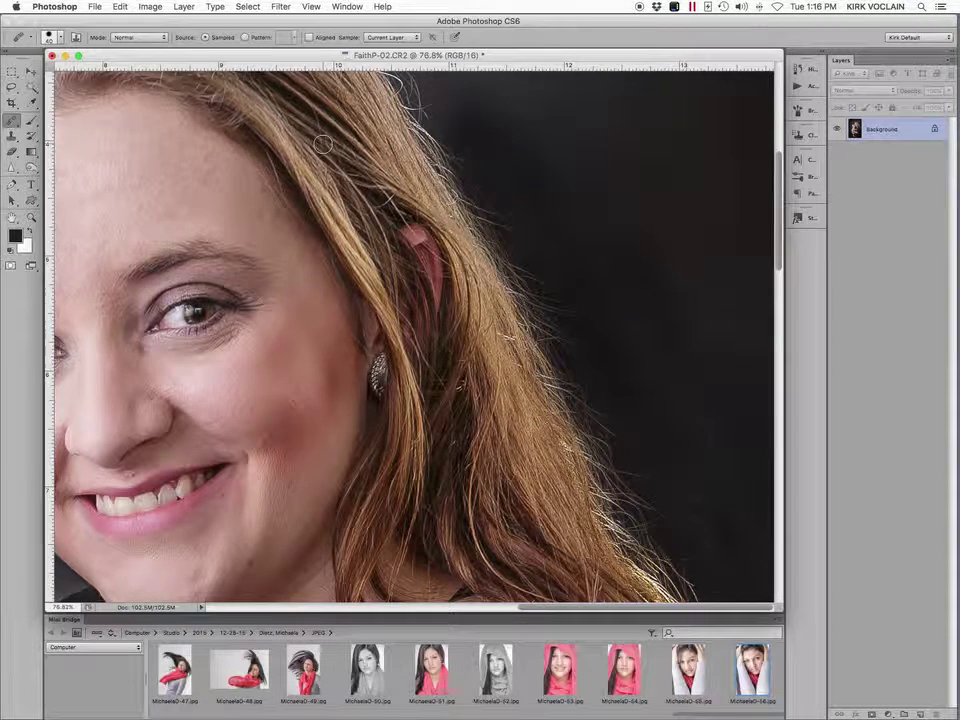
Switch to the Burn tool and enlarge its brush to 600 px for darkening the backdrop.
{"action": "key", "text": "super+minus"}
{"action": "key", "text": "super+minus"}
{"action": "key", "text": "super+minus"}
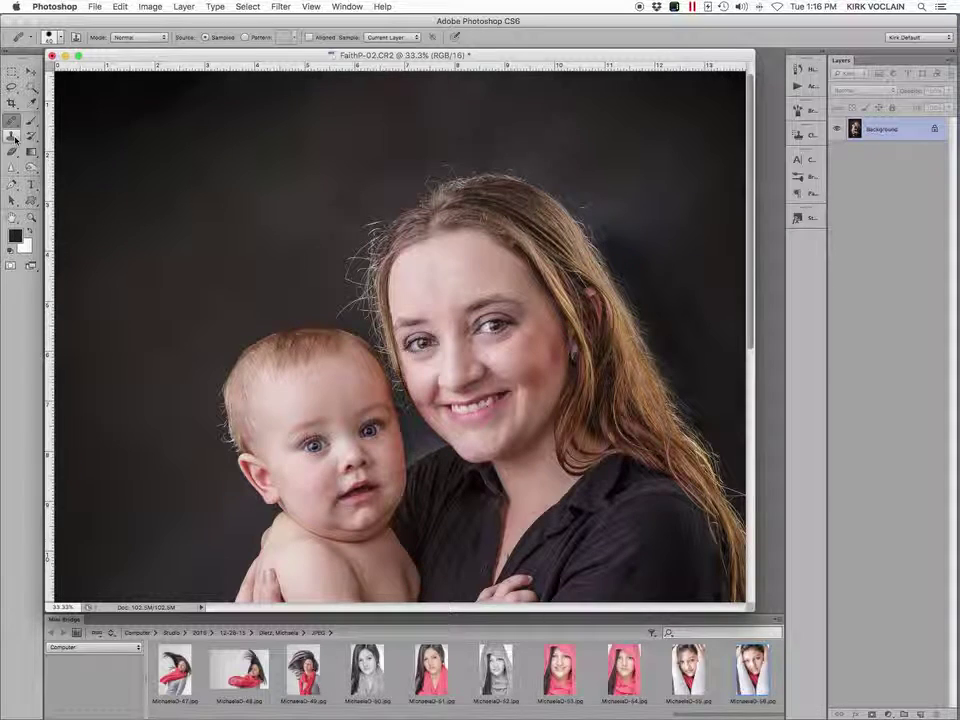
{"action": "left_click", "coordinate": [31, 167]}
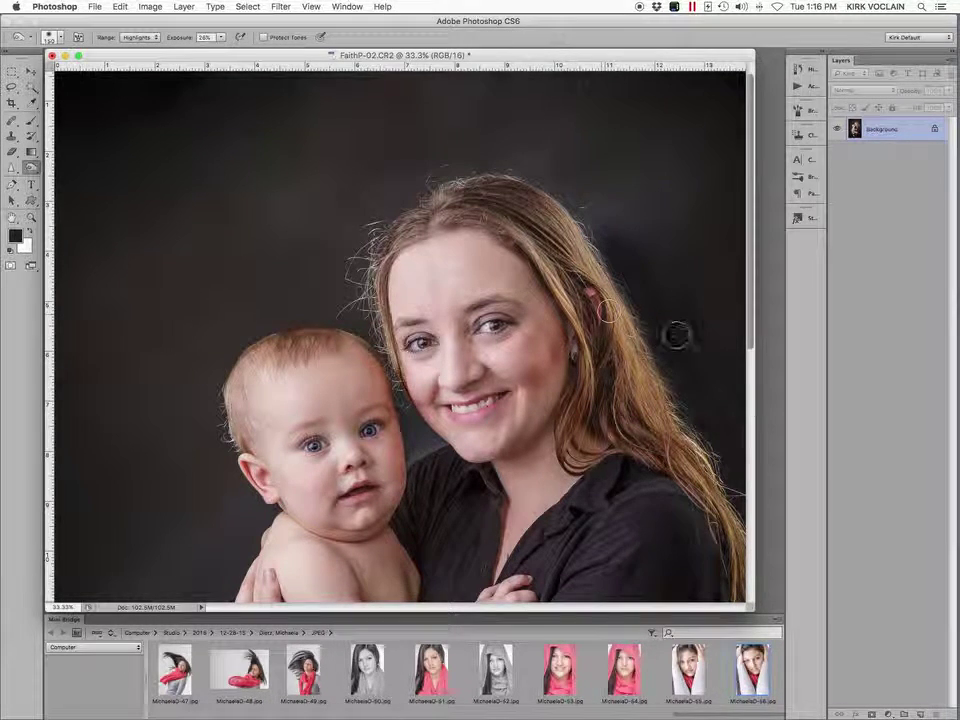
{"action": "key", "text": "bracketright"}
{"action": "key", "text": "bracketright"}
{"action": "key", "text": "bracketright"}
{"action": "key", "text": "bracketright"}
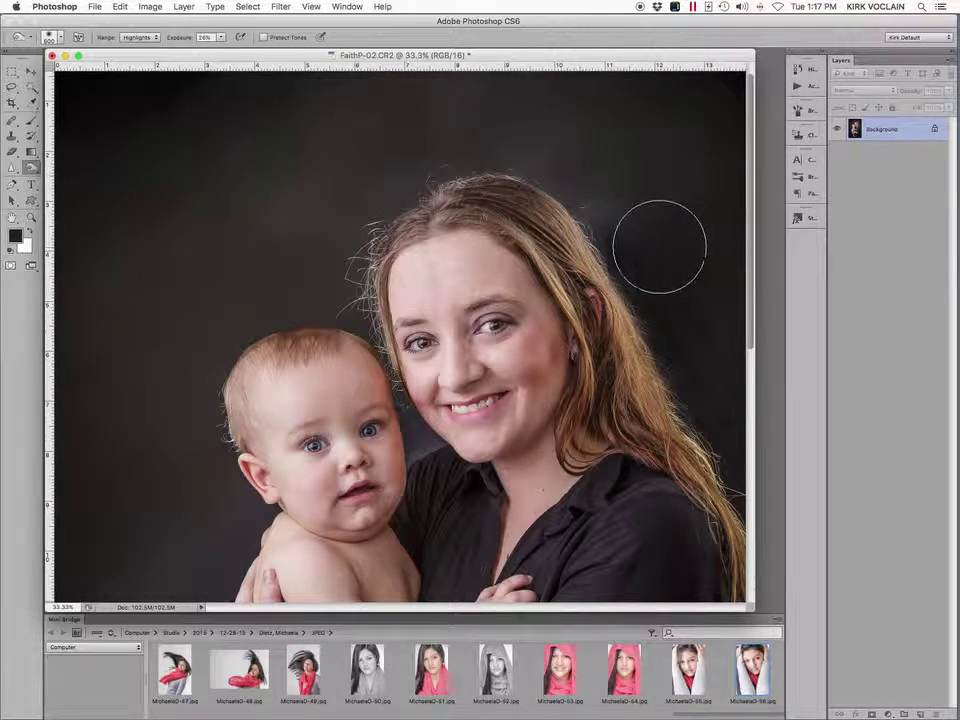
Set the Burn tool's range to Midtones and its exposure to 56%.
{"action": "left_click_drag", "start_coordinate": [176, 38], "coordinate": [187, 38]}
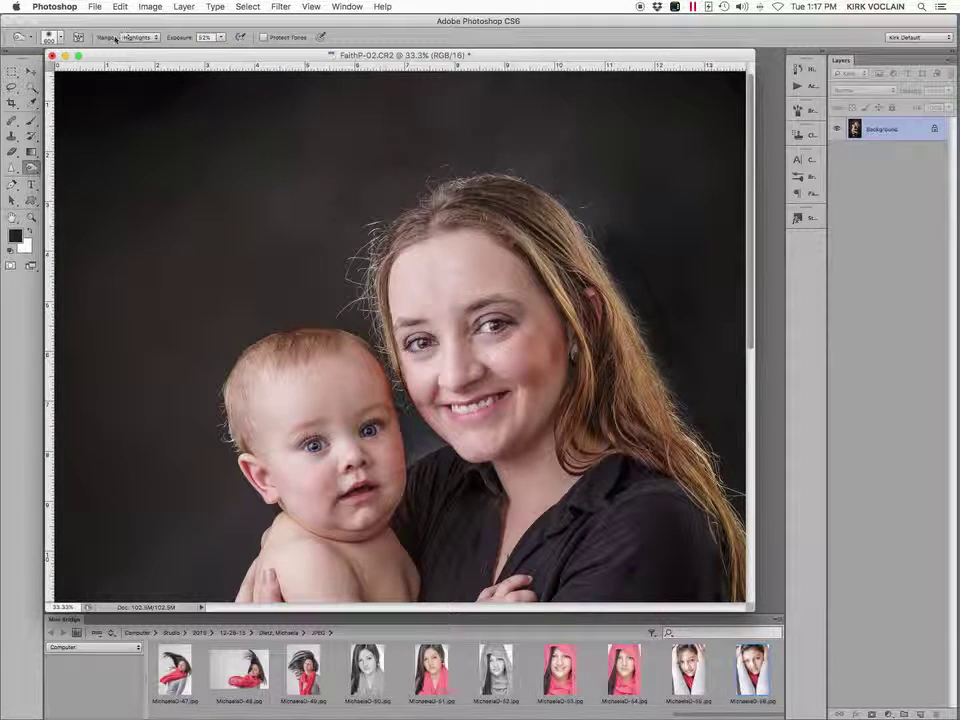
{"action": "left_click", "coordinate": [138, 37]}
{"action": "left_click", "coordinate": [140, 27]}
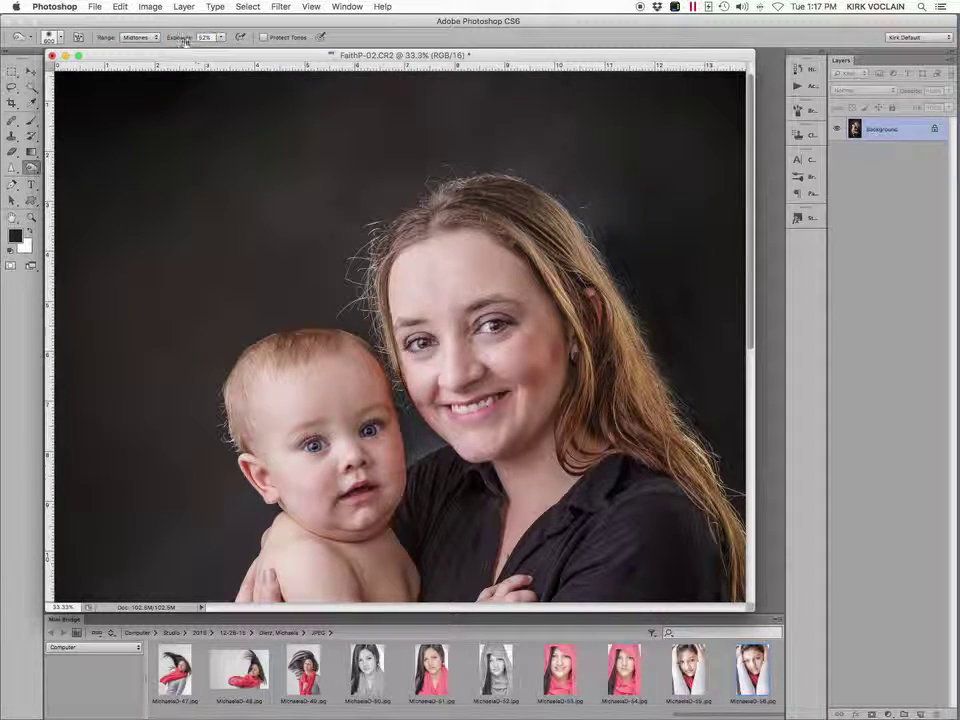
{"action": "left_click_drag", "start_coordinate": [184, 40], "coordinate": [192, 38]}
Burn the dark background beside the woman's long hair, from her shoulder up past the top of her head.
{"action": "left_click", "coordinate": [656, 232]}
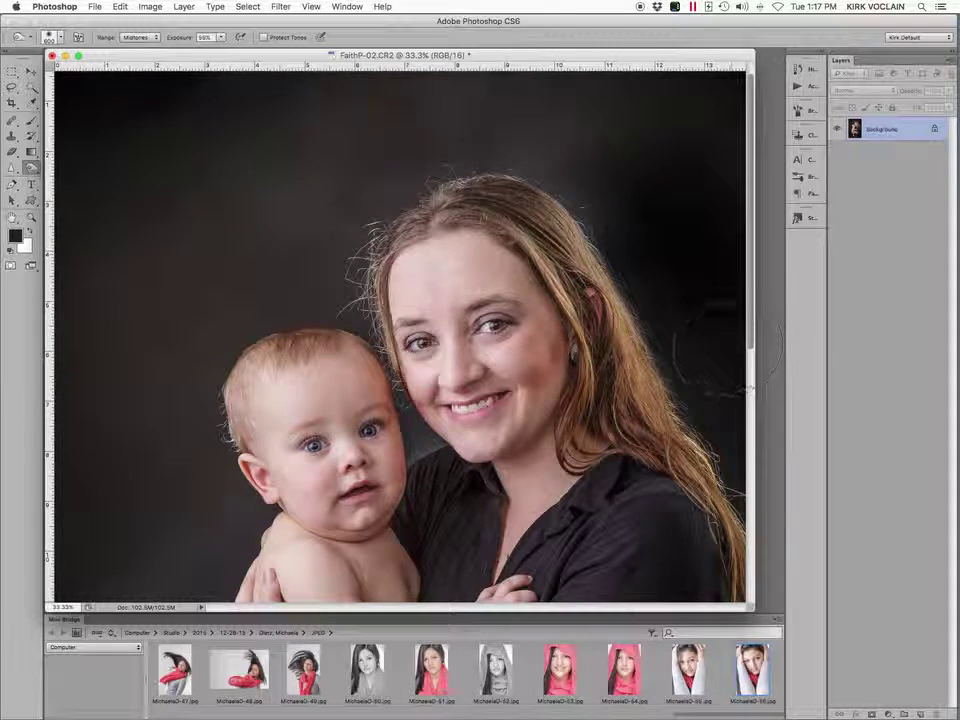
{"action": "mouse_move", "coordinate": [728, 350]}
{"action": "left_mouse_down"}
{"action": "mouse_move", "coordinate": [663, 215]}
{"action": "mouse_move", "coordinate": [648, 190]}
{"action": "mouse_move", "coordinate": [638, 210]}
{"action": "mouse_move", "coordinate": [616, 188]}
{"action": "mouse_move", "coordinate": [598, 136]}
{"action": "left_mouse_up"}
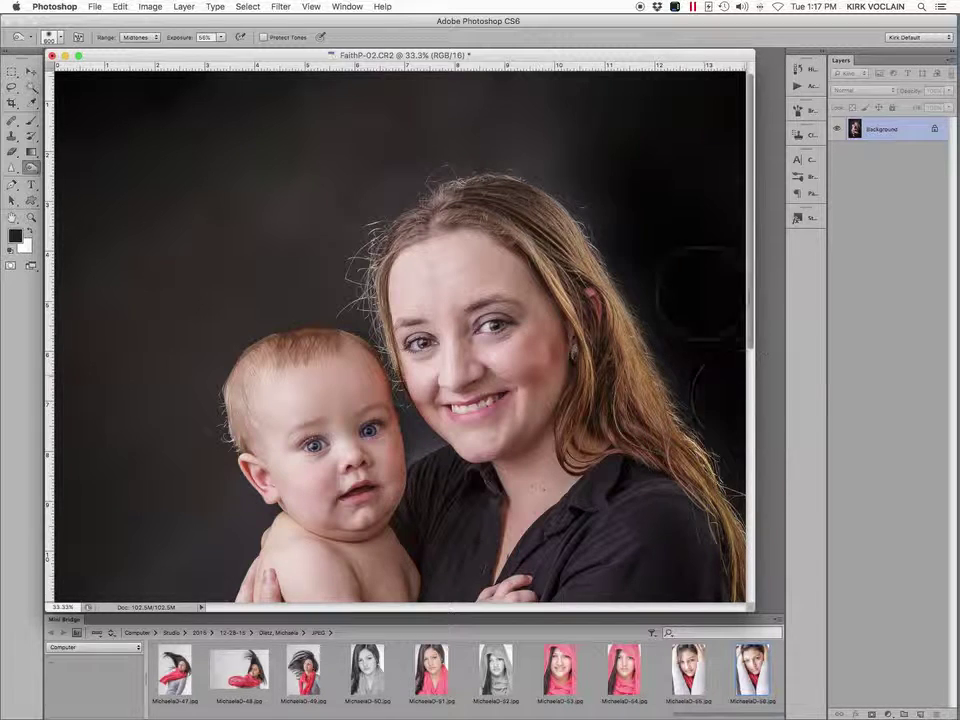
{"action": "key", "text": "super+z"}
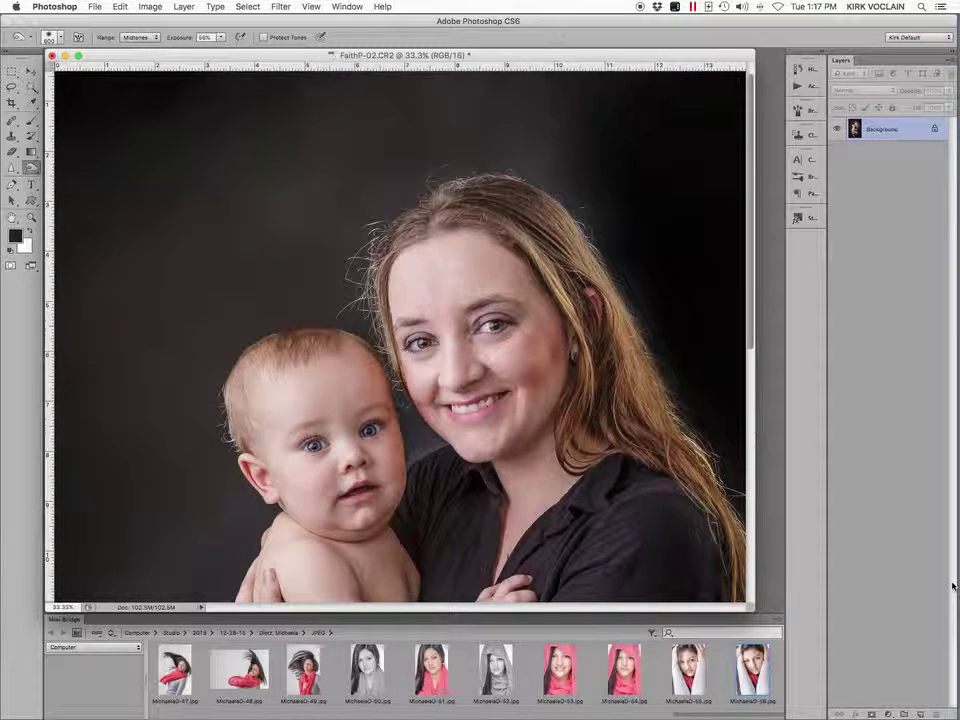
Compare the original FaithP-02.CR2 snapshot with the last Burn Tool state in the history, keeping the whole hair edge in view.
{"action": "left_click", "coordinate": [806, 68]}
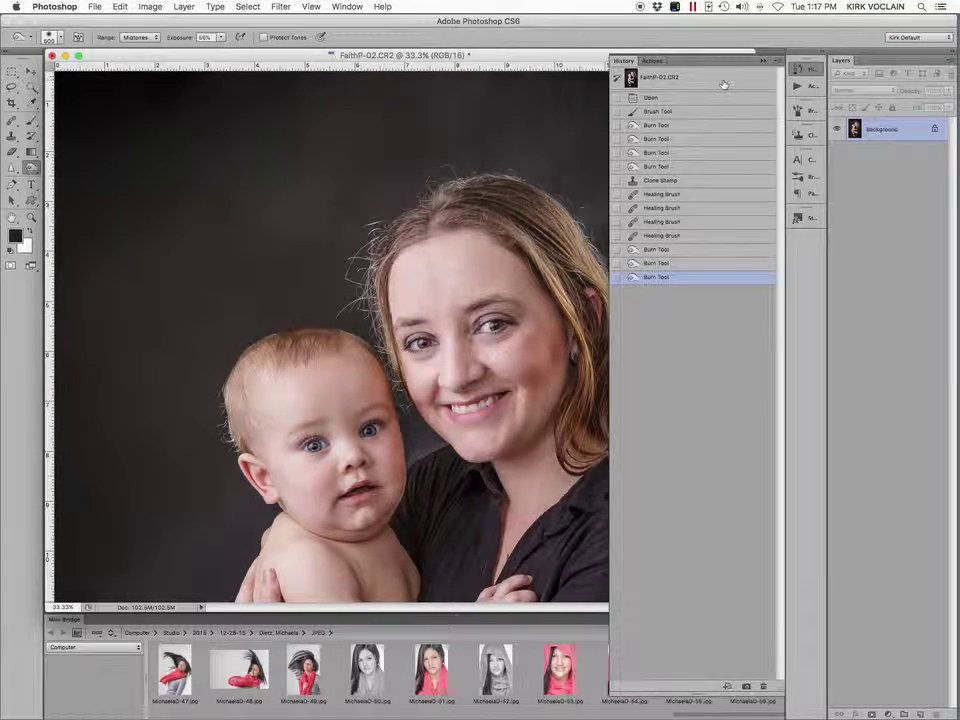
{"action": "left_click", "coordinate": [724, 82]}
{"action": "left_click_drag", "start_coordinate": [574, 57], "coordinate": [366, 58]}
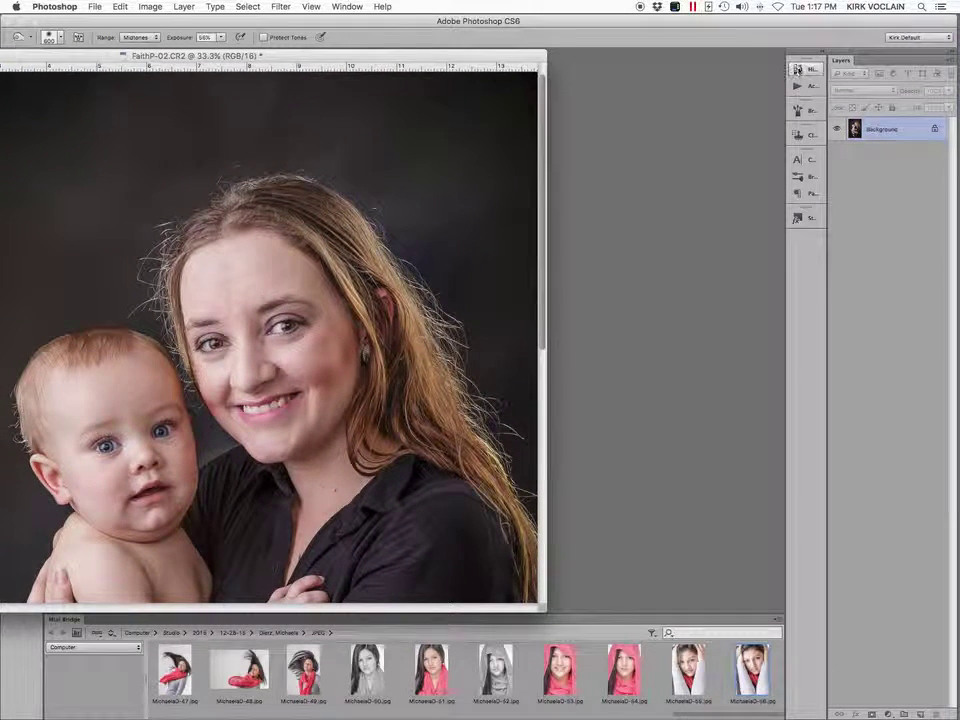
{"action": "left_click", "coordinate": [797, 68]}
{"action": "left_click", "coordinate": [656, 277]}
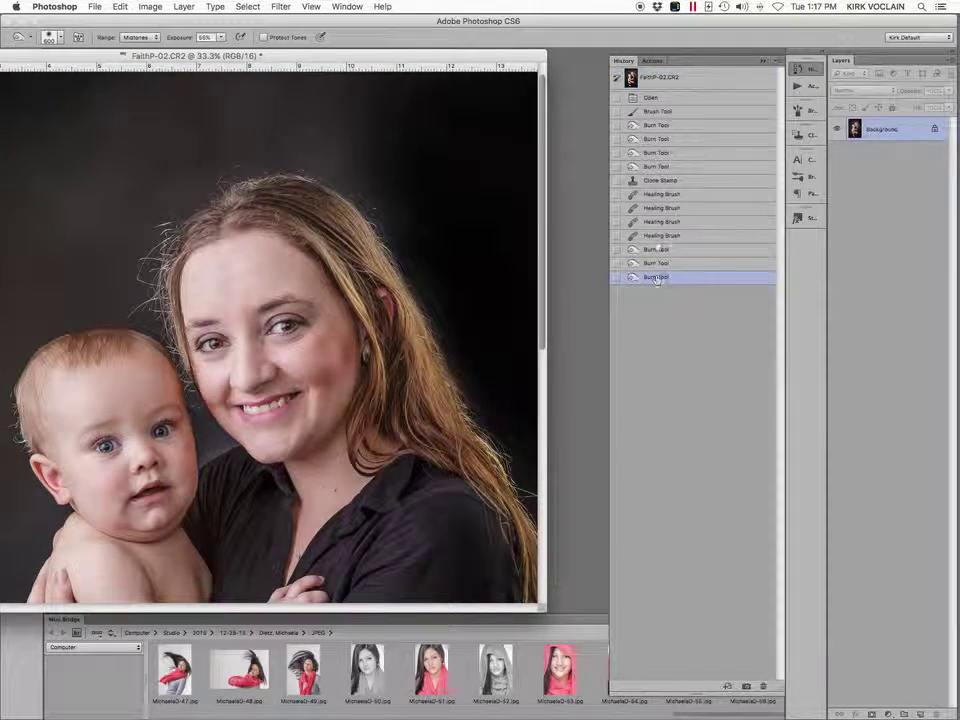
{"action": "left_click", "coordinate": [672, 80]}
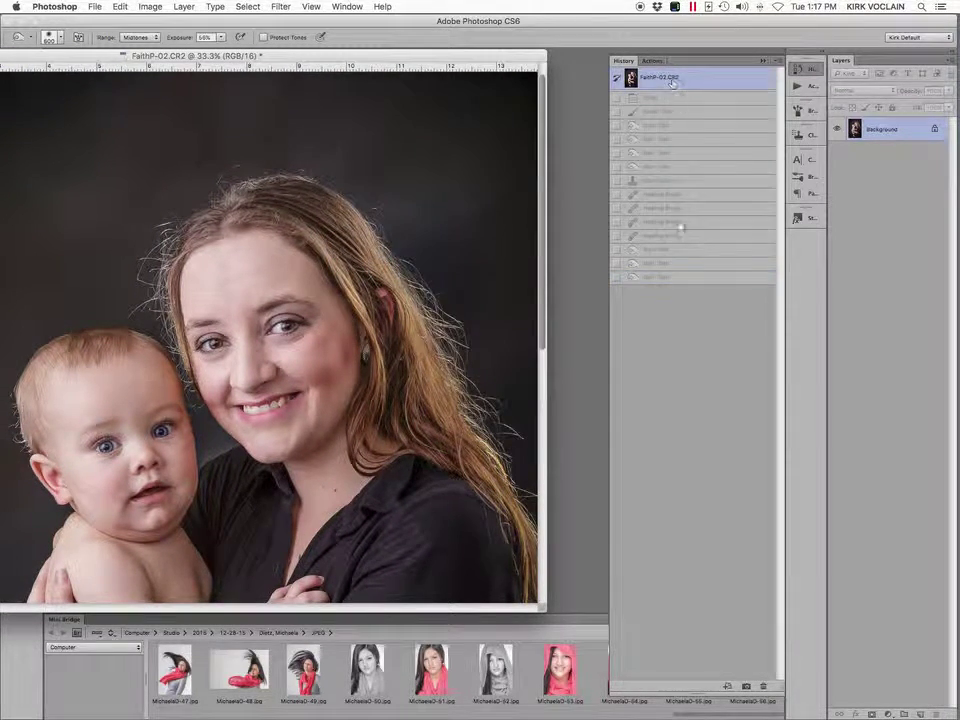
{"action": "left_click", "coordinate": [668, 278]}
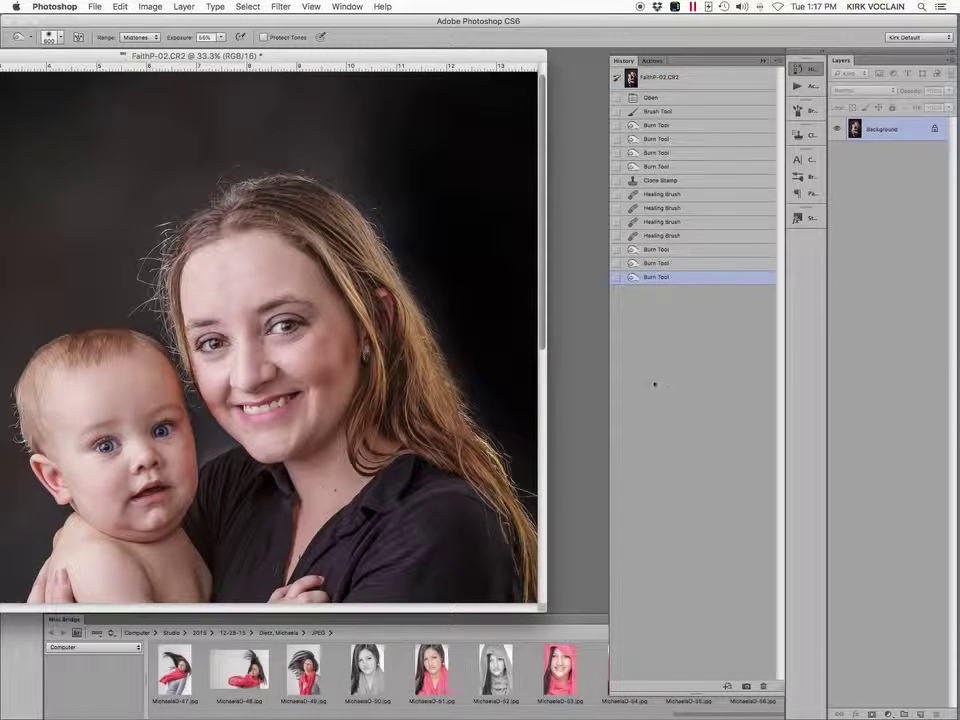